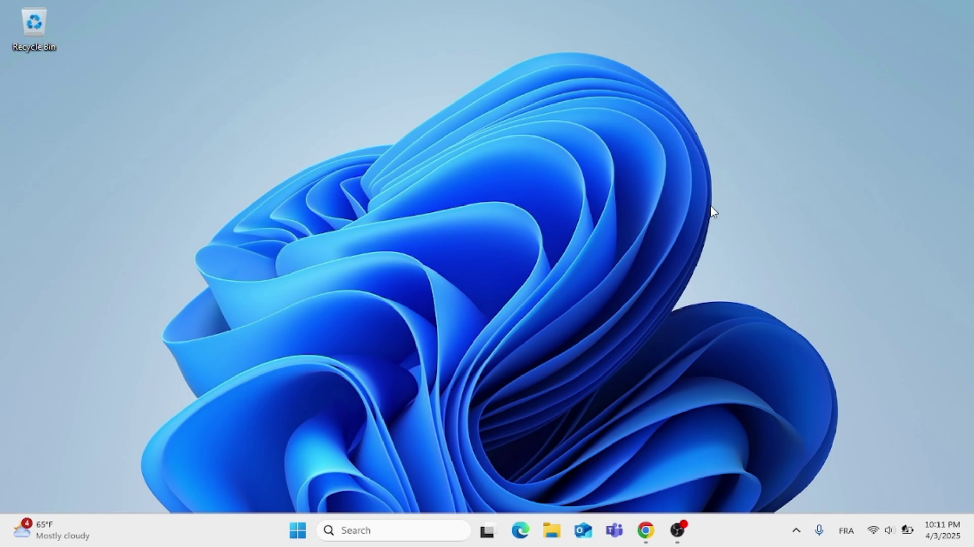
Step: Search for cmd and launch Command Prompt as administrator
{"action": "left_click", "coordinate": [400, 538]}
{"action": "type", "text": "c"}
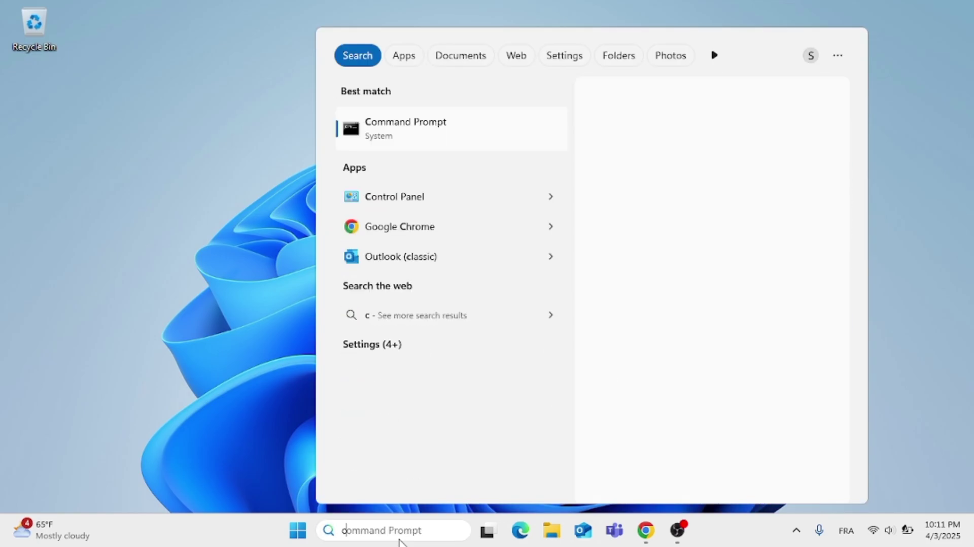
{"action": "type", "text": "md"}
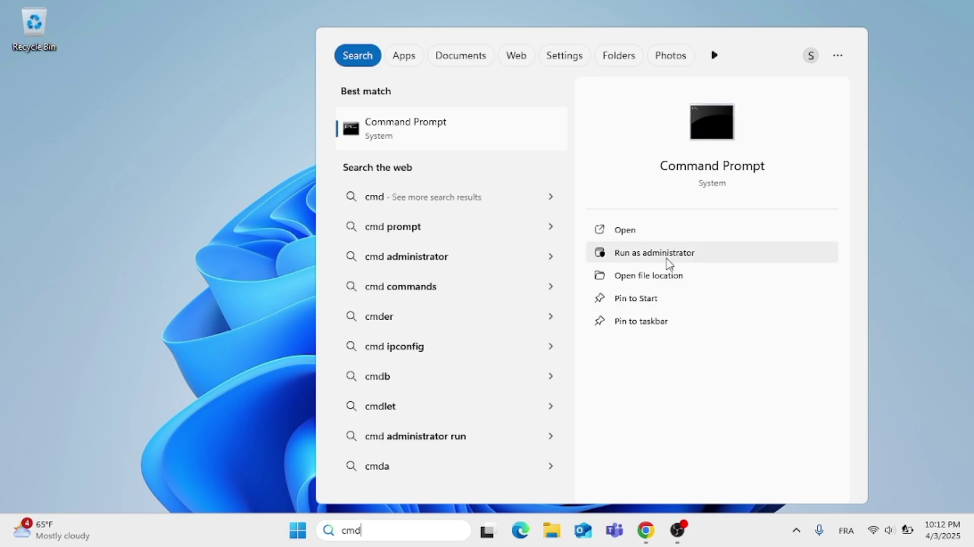
{"action": "left_click", "coordinate": [666, 259]}
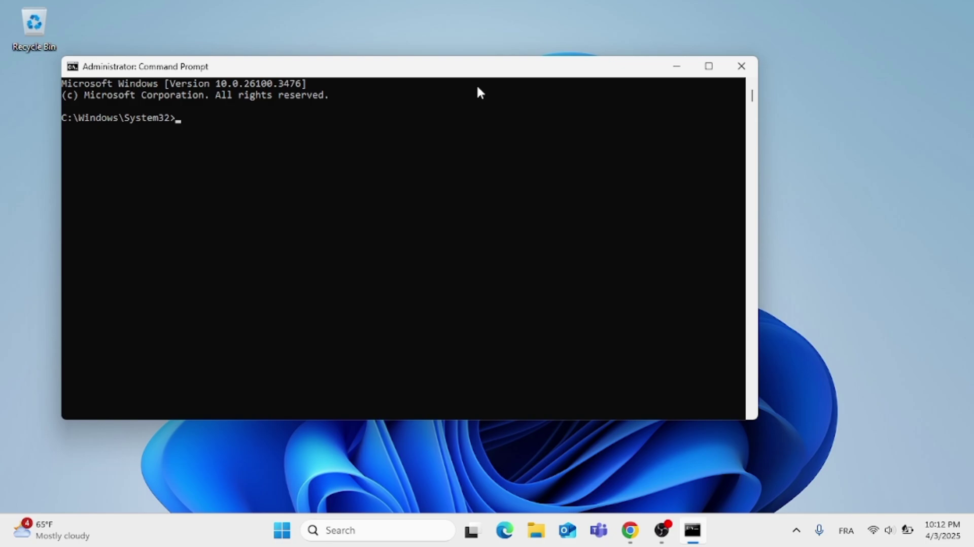
Step: Move the Command Prompt window toward the centre and run ipconfig /flushdns
{"action": "left_click_drag", "start_coordinate": [468, 72], "coordinate": [555, 86]}
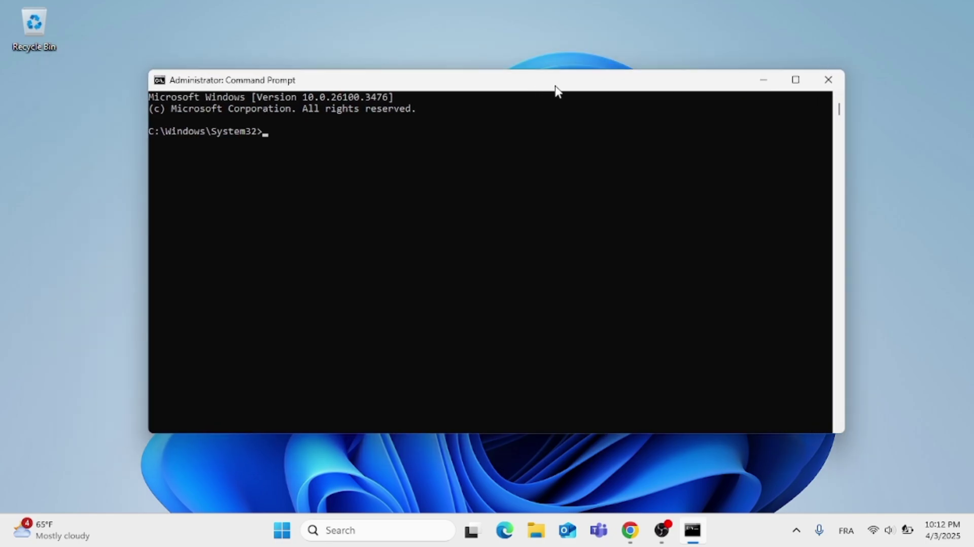
{"action": "type", "text": "ip"}
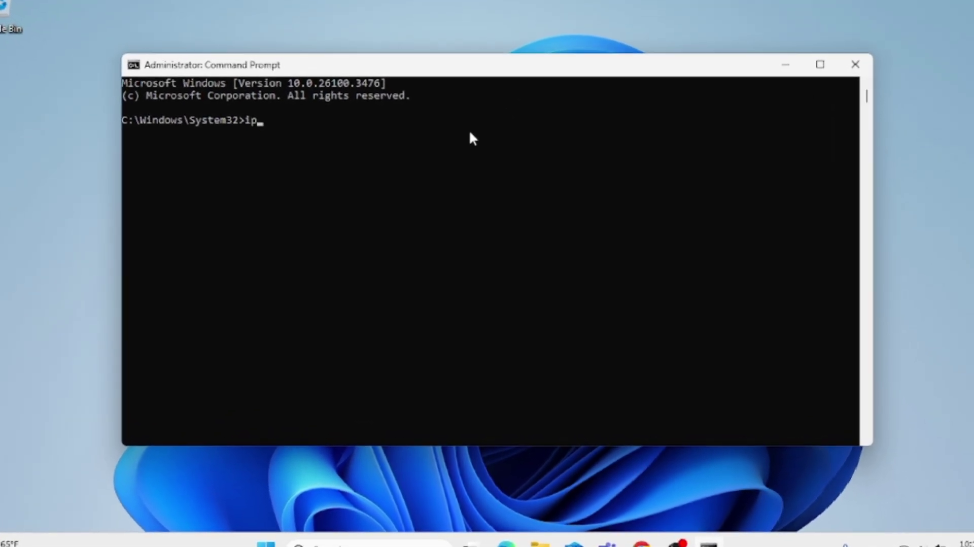
{"action": "type", "text": "co"}
{"action": "type", "text": "nf"}
{"action": "type", "text": "ig"}
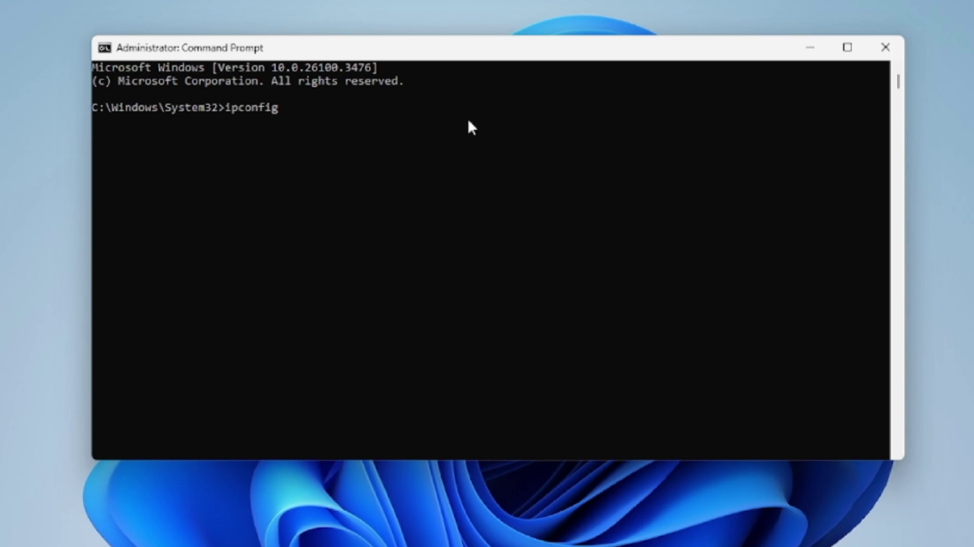
{"action": "type", "text": " /"}
{"action": "type", "text": "fl"}
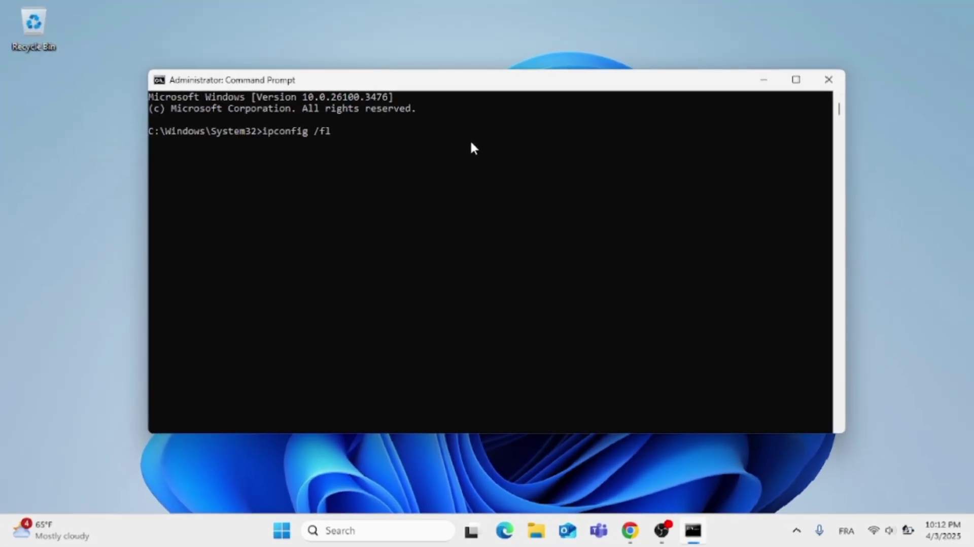
{"action": "type", "text": "ushdns"}
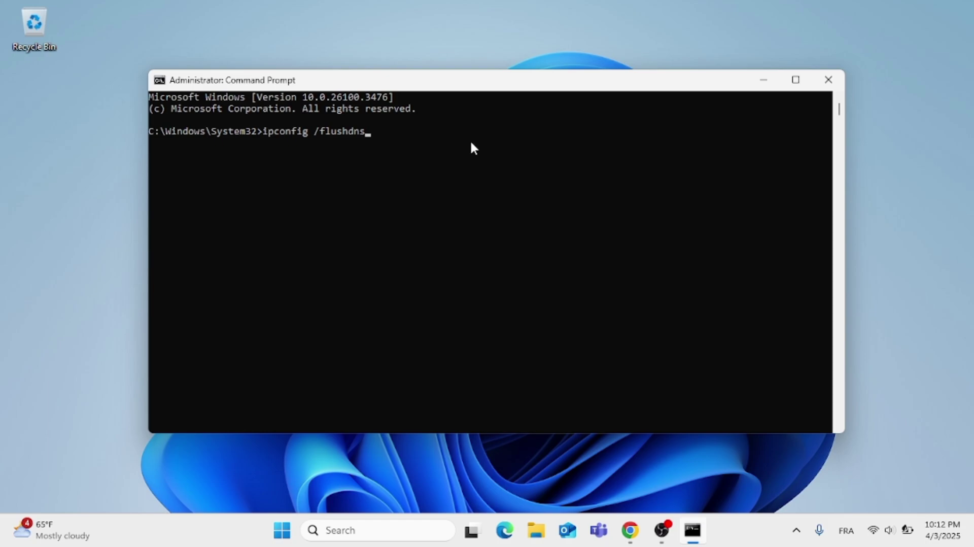
{"action": "key", "text": "Return"}
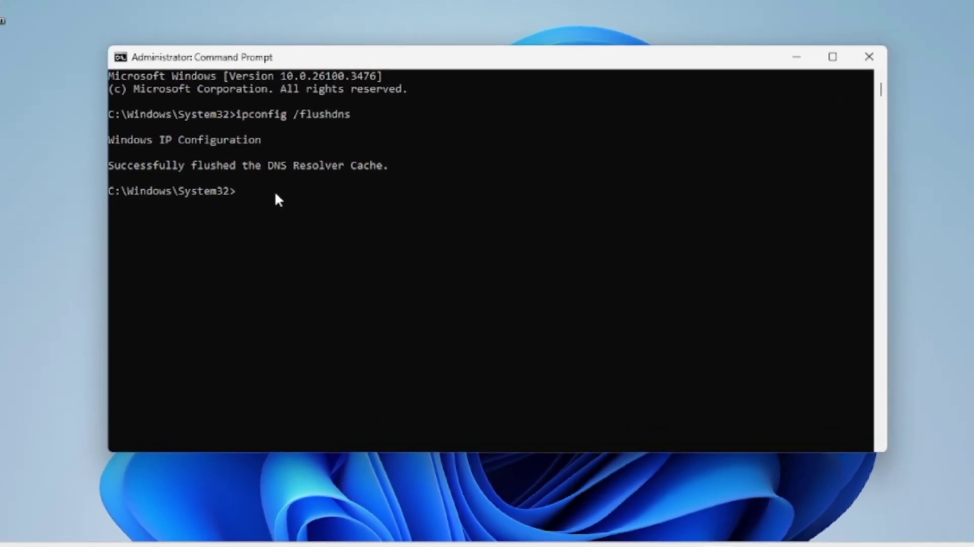
Step: Run netsh winsock reset to reset the Winsock catalog
{"action": "type", "text": "netsh"}
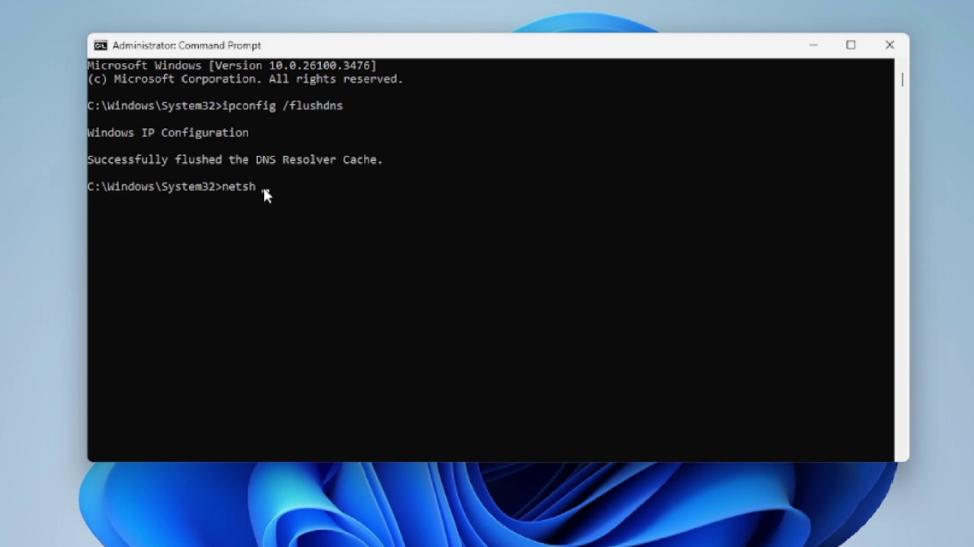
{"action": "type", "text": " w"}
{"action": "type", "text": "inso"}
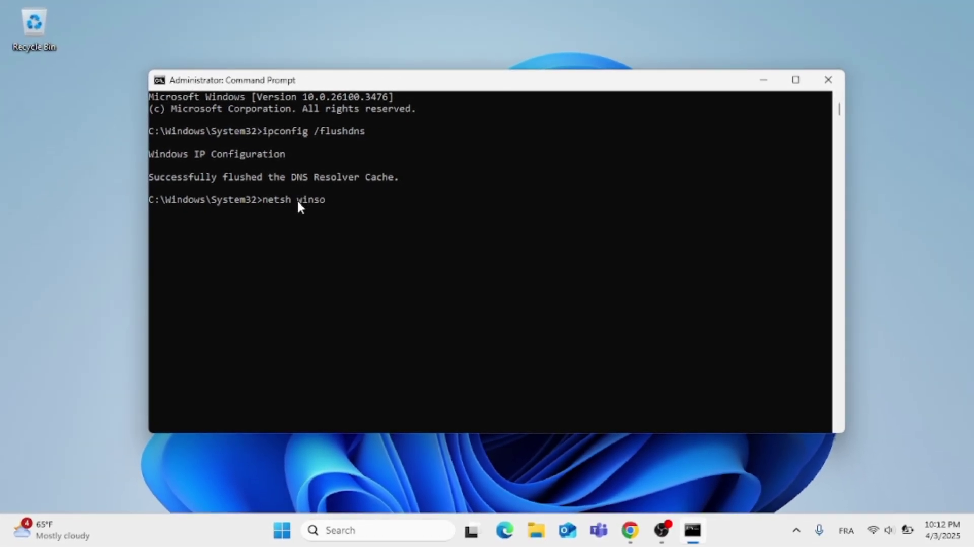
{"action": "type", "text": "ck re"}
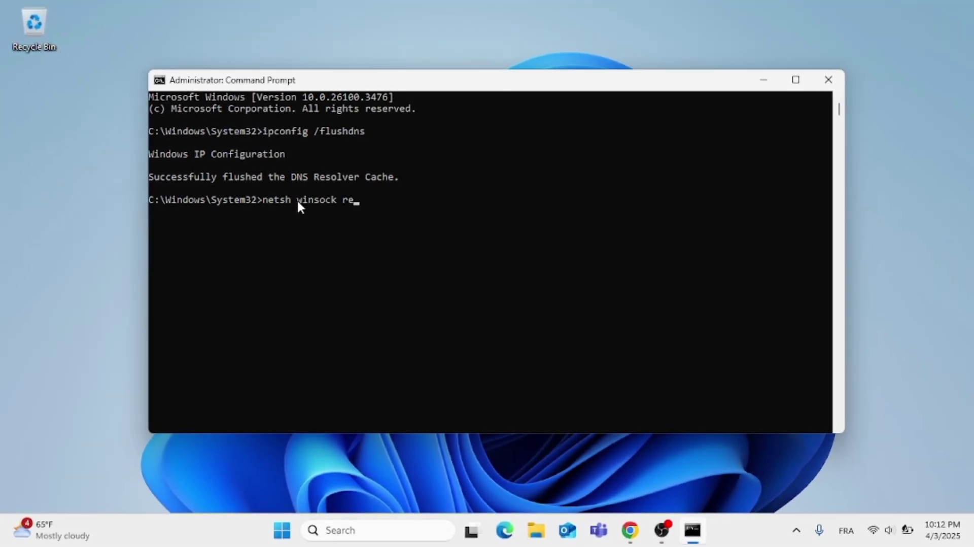
{"action": "type", "text": "set"}
{"action": "key", "text": "Return"}
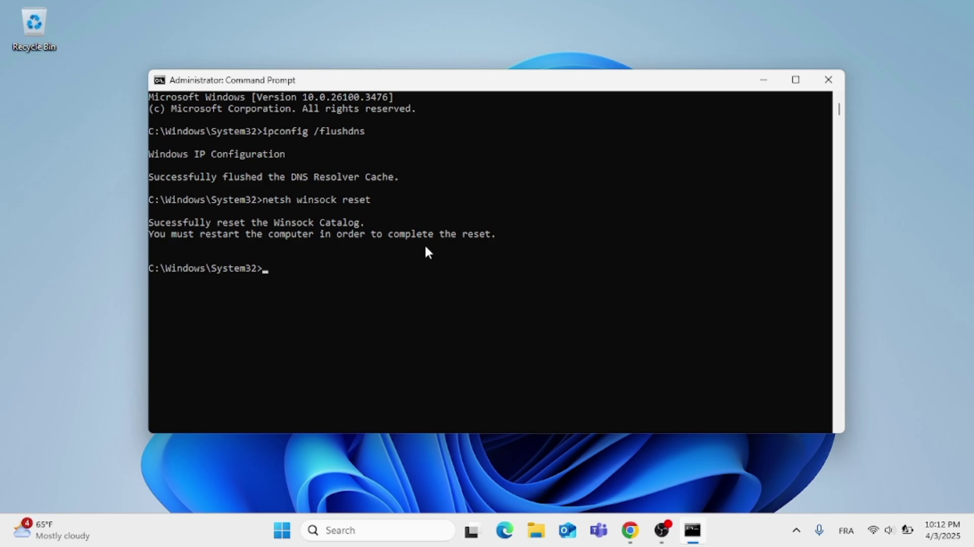
{"action": "left_click", "coordinate": [832, 80]}
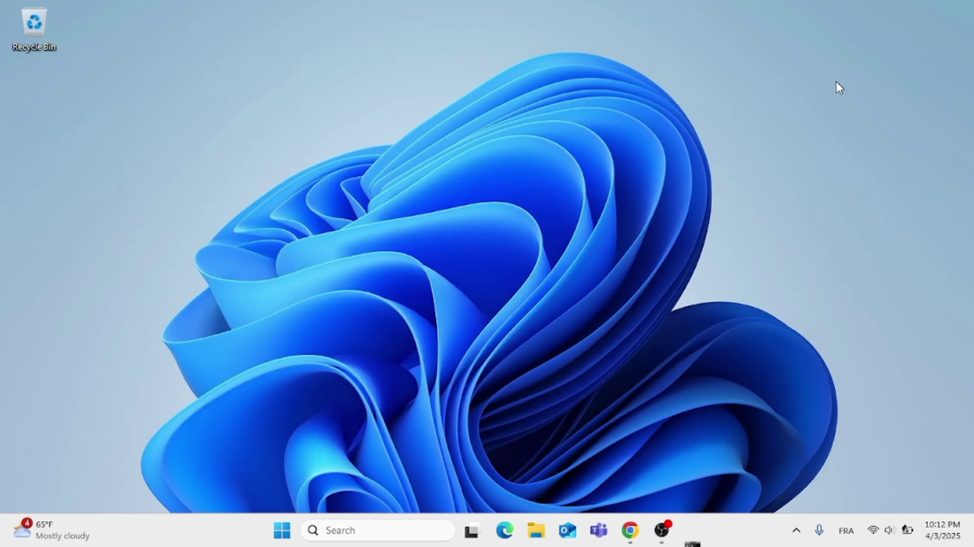
{"action": "left_click", "coordinate": [297, 530]}
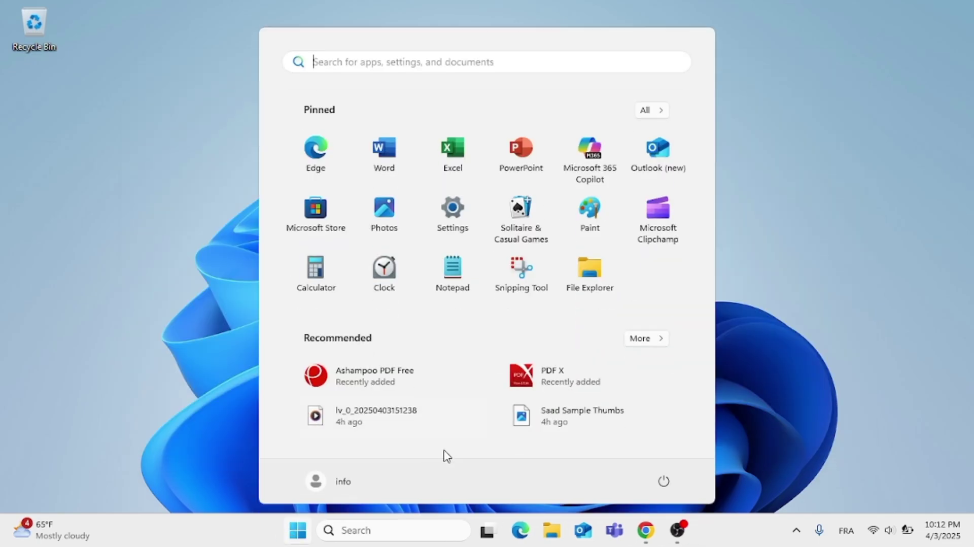
{"action": "left_click", "coordinate": [663, 484]}
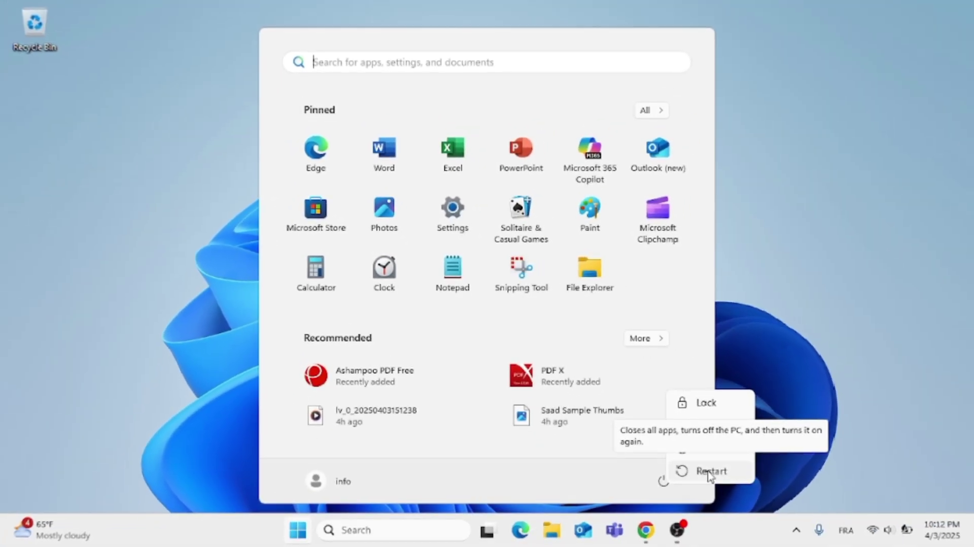
{"action": "left_click", "coordinate": [817, 361]}
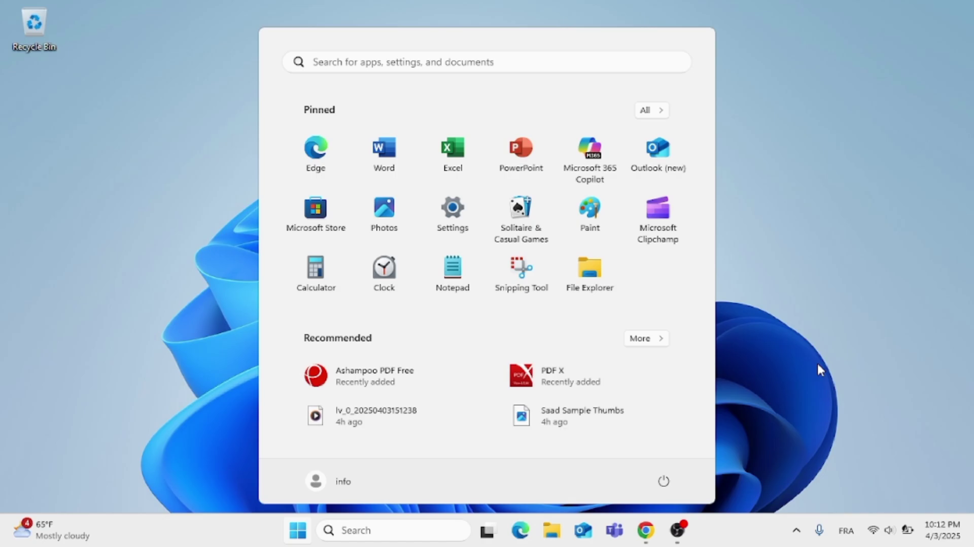
{"action": "left_click", "coordinate": [817, 361]}
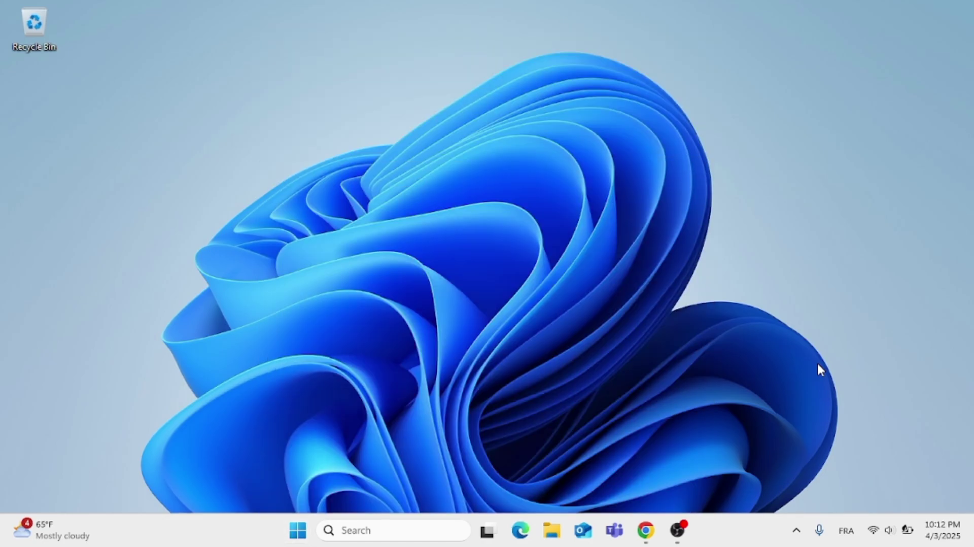
Step: Search for troubleshoot and open the System › Troubleshoot settings page
{"action": "left_click", "coordinate": [348, 533]}
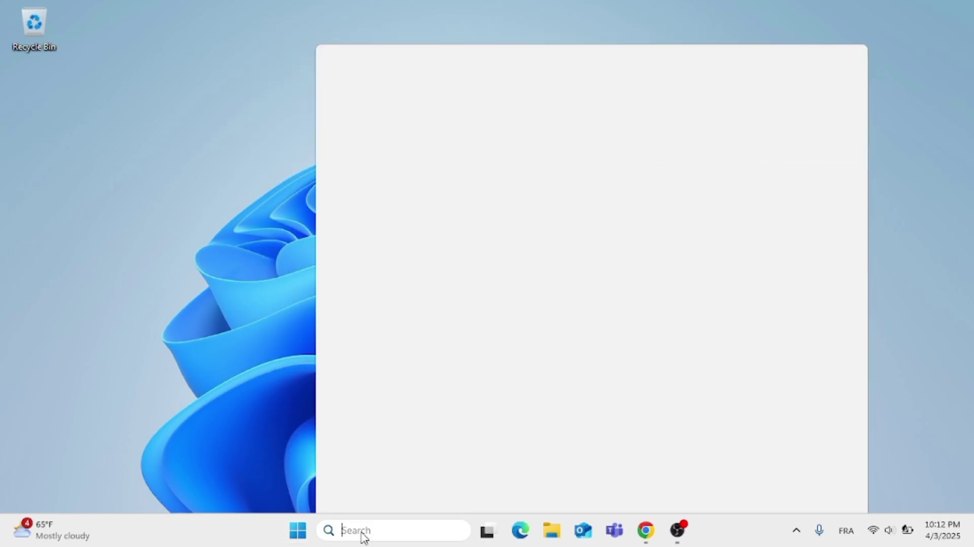
{"action": "type", "text": "troublesh"}
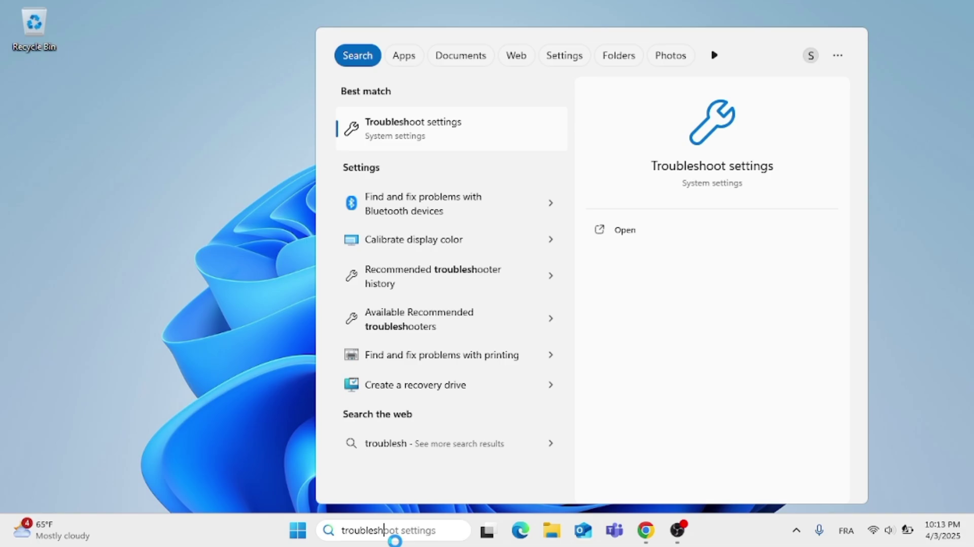
{"action": "type", "text": "oot"}
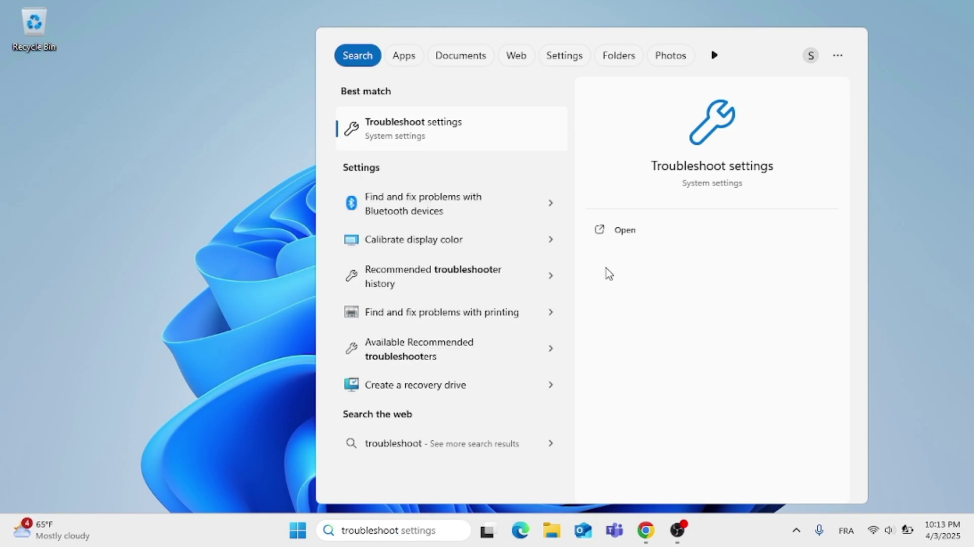
{"action": "left_click", "coordinate": [651, 239]}
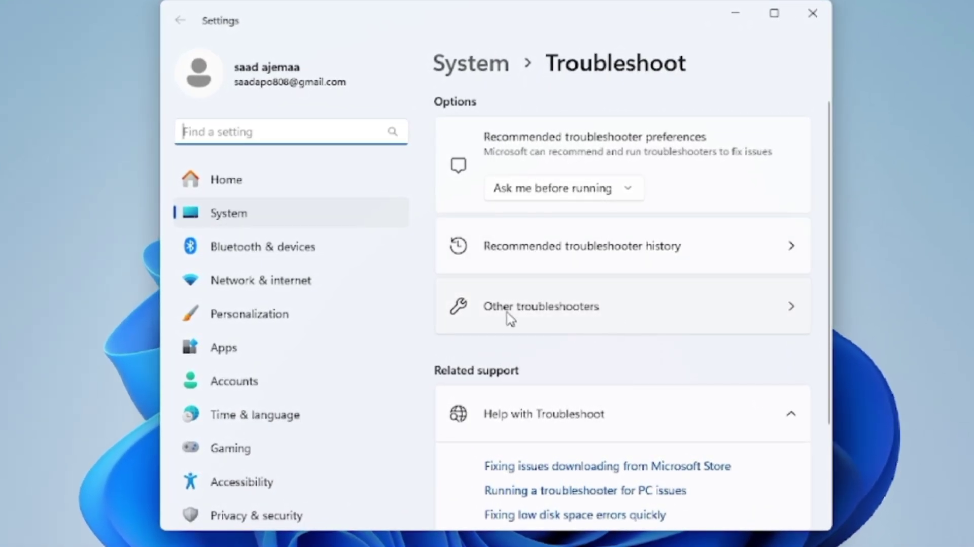
Step: Run the Network and Internet troubleshooter from Other troubleshooters
{"action": "left_click", "coordinate": [507, 314]}
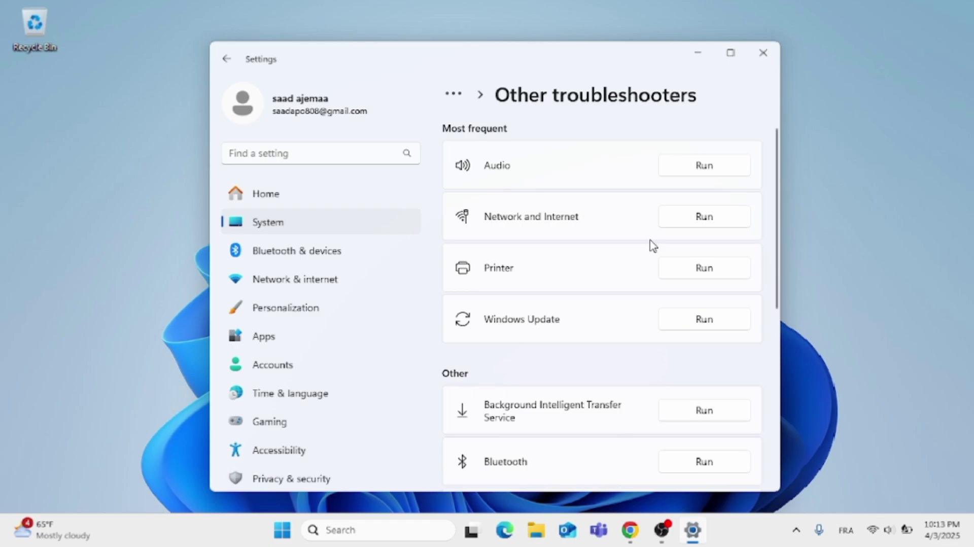
{"action": "left_click", "coordinate": [706, 229]}
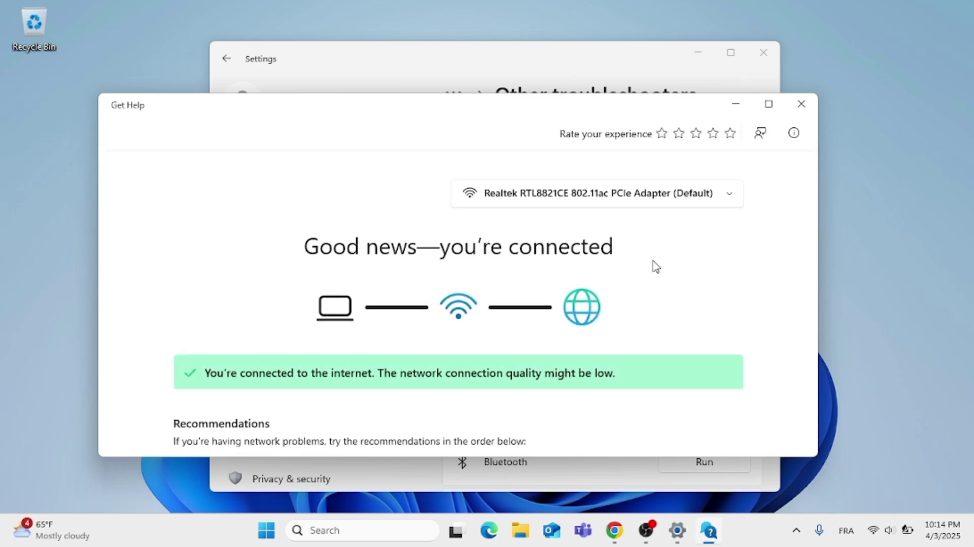
Step: Review the Get Help results, then close Get Help and the Settings window
{"action": "scroll", "coordinate": [629, 284], "scroll_direction": "down", "scroll_amount": 3}
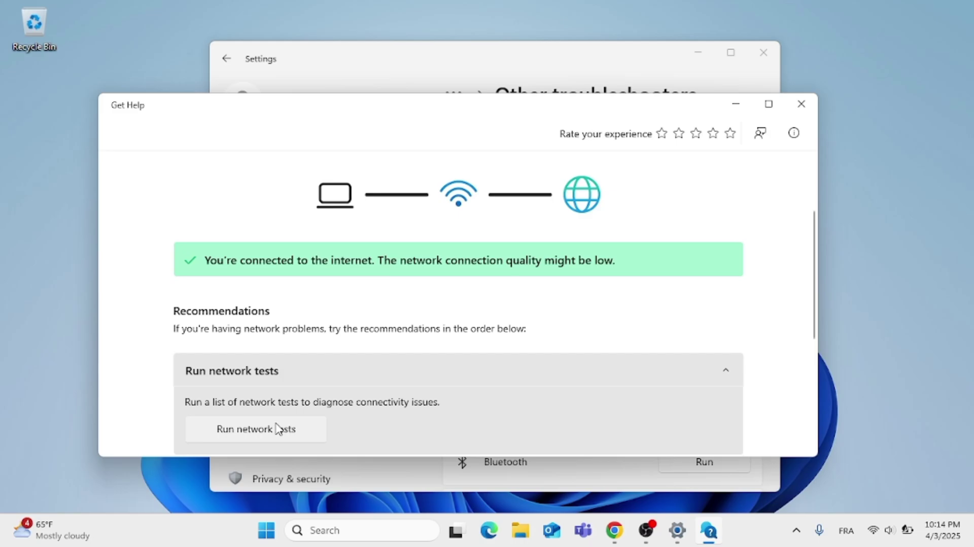
{"action": "scroll", "coordinate": [426, 408], "scroll_direction": "down", "scroll_amount": 3}
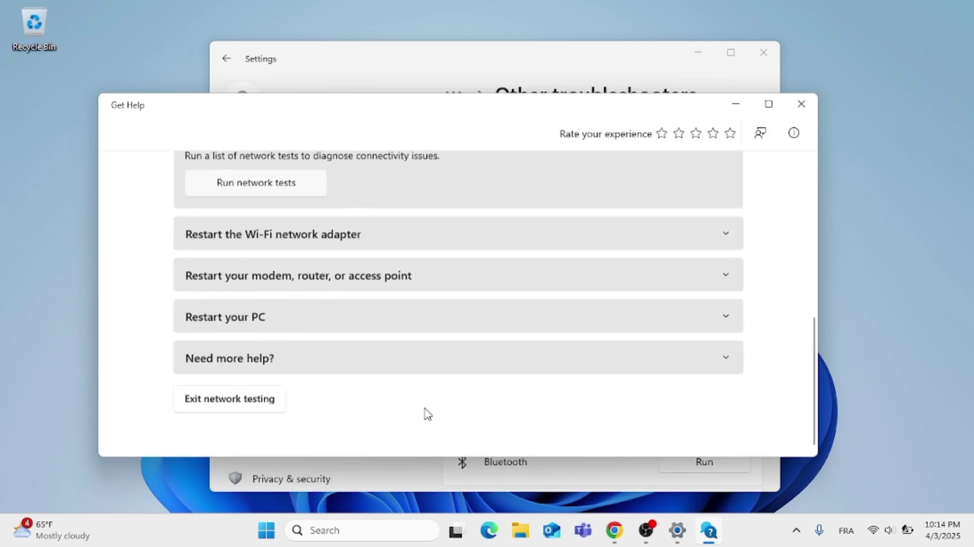
{"action": "scroll", "coordinate": [426, 414], "scroll_direction": "up", "scroll_amount": 2}
{"action": "scroll", "coordinate": [426, 413], "scroll_direction": "up", "scroll_amount": 3}
{"action": "scroll", "coordinate": [426, 413], "scroll_direction": "up", "scroll_amount": 3}
{"action": "scroll", "coordinate": [426, 414], "scroll_direction": "down", "scroll_amount": 1}
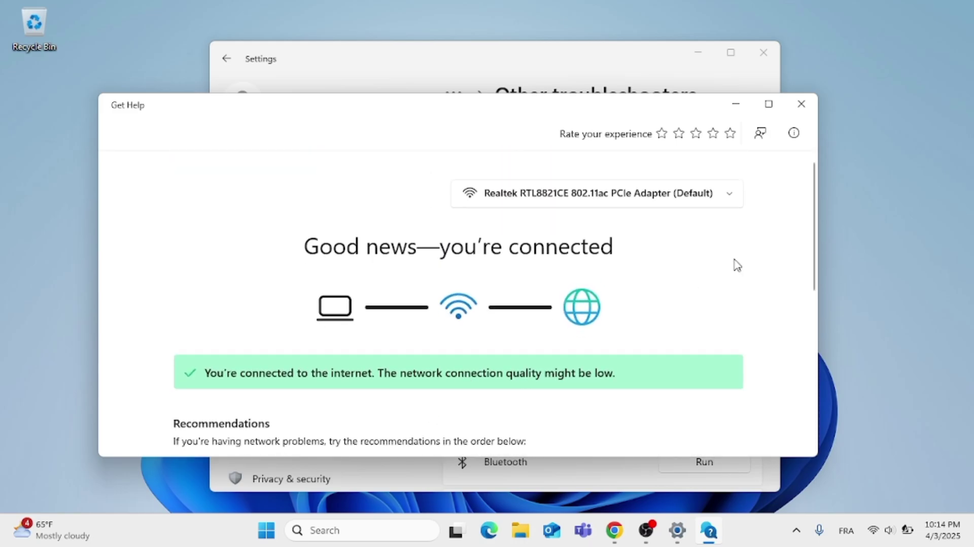
{"action": "left_click", "coordinate": [804, 104]}
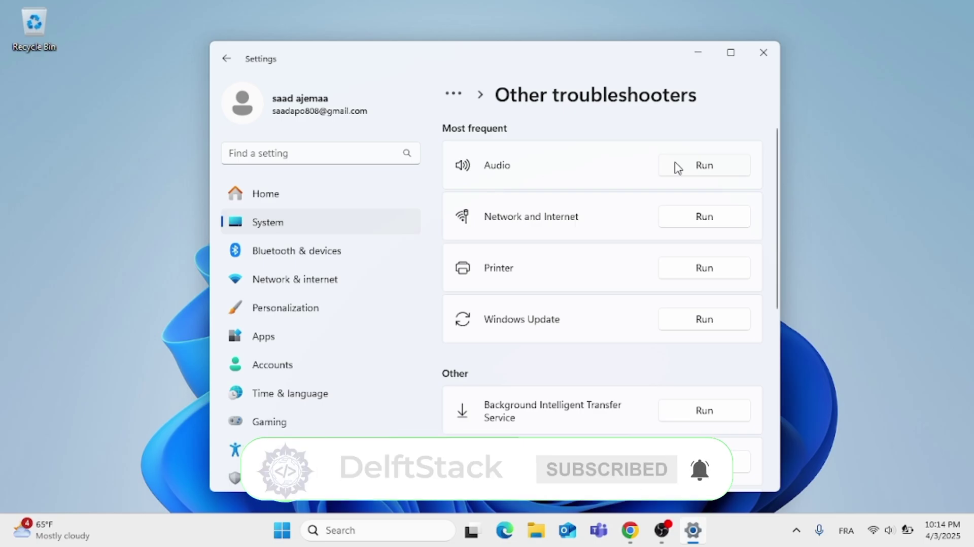
{"action": "left_click", "coordinate": [768, 53]}
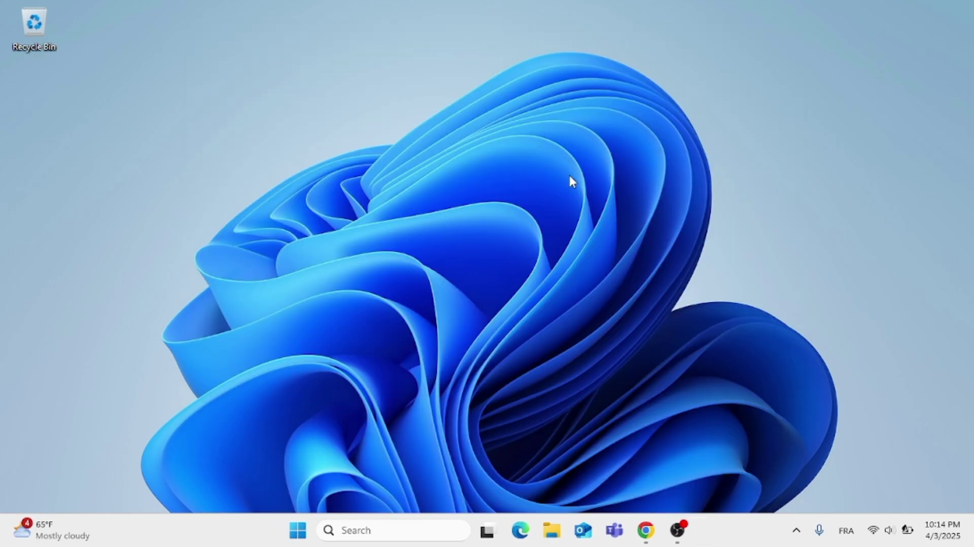
Step: Search 'system restore', open Create a restore point, and centre System Properties
{"action": "left_click", "coordinate": [376, 530]}
{"action": "type", "text": "q"}
{"action": "key", "text": "BackSpace"}
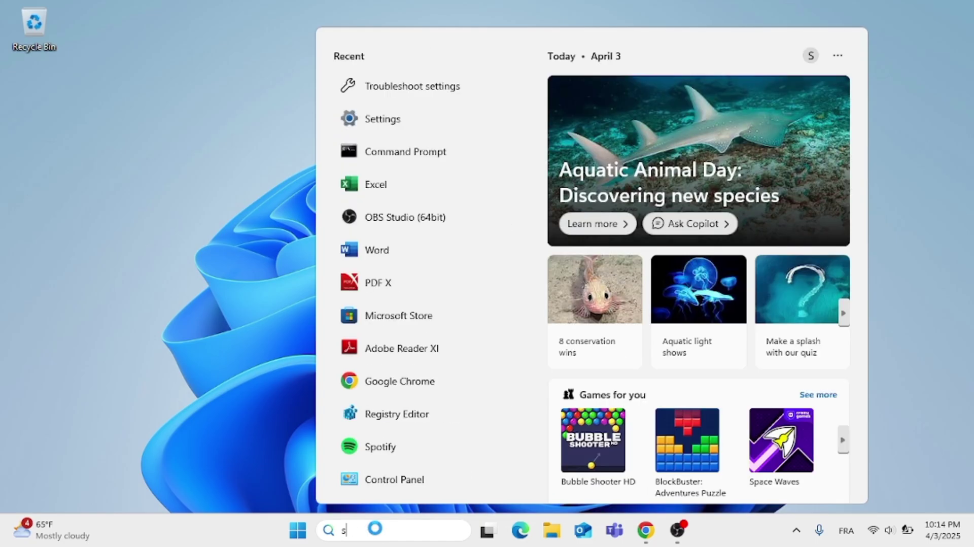
{"action": "type", "text": "syst"}
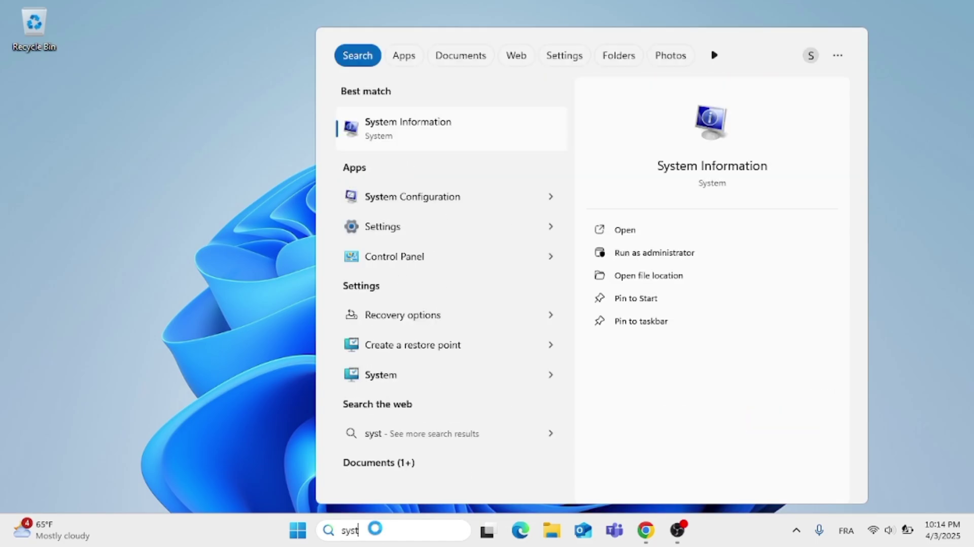
{"action": "type", "text": "em rest"}
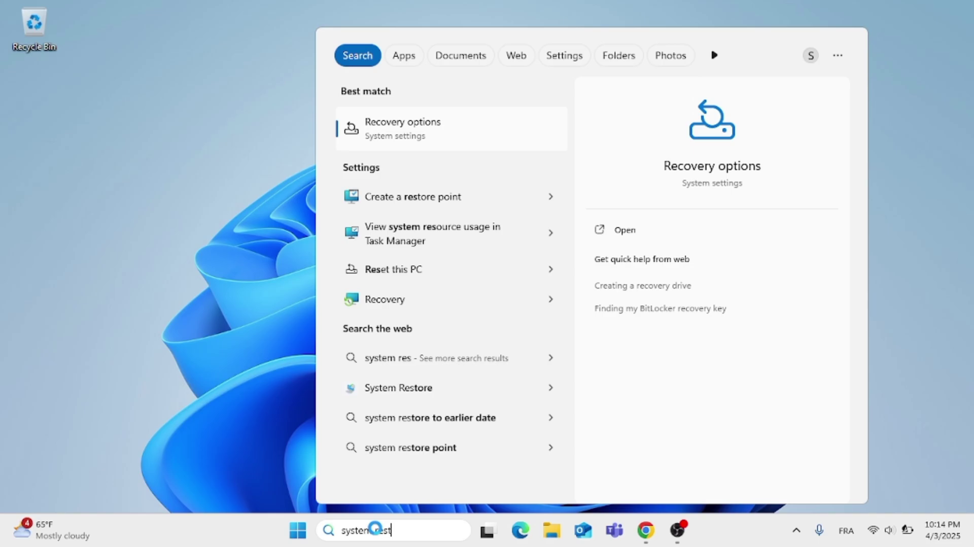
{"action": "type", "text": "ore"}
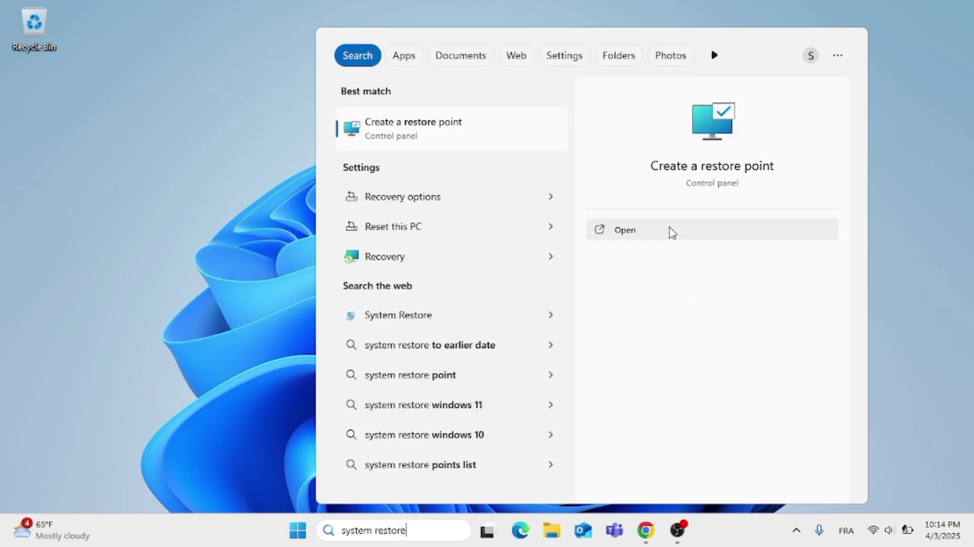
{"action": "left_click", "coordinate": [677, 227]}
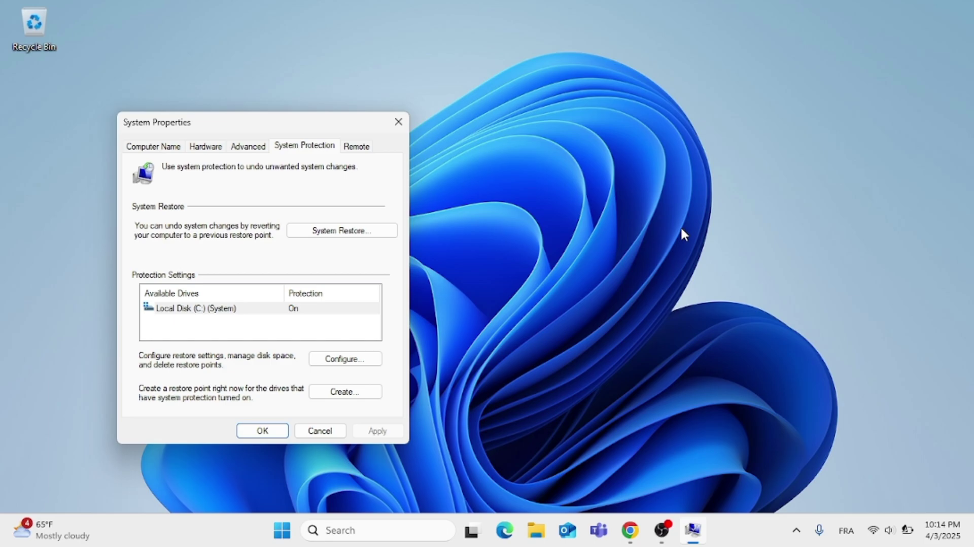
{"action": "left_click_drag", "start_coordinate": [308, 125], "coordinate": [557, 111]}
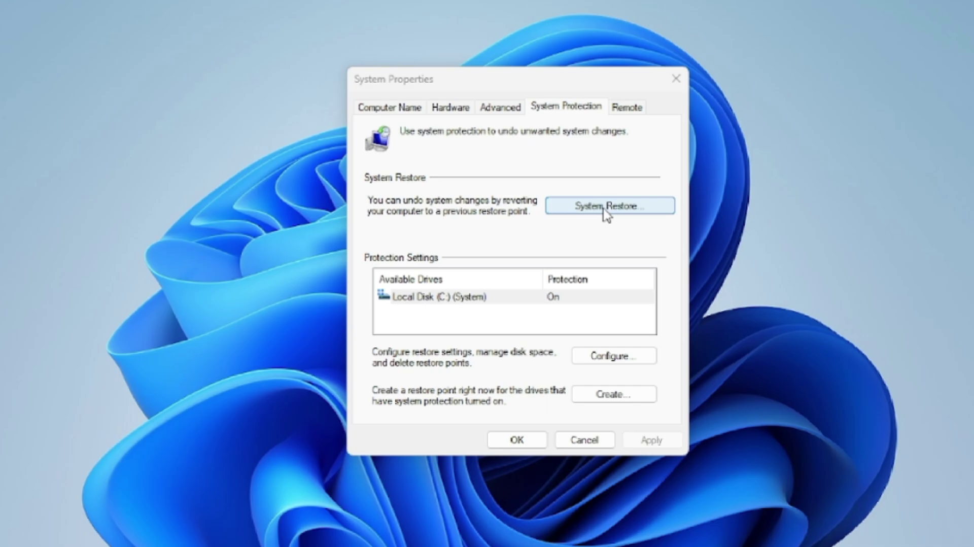
{"action": "left_click", "coordinate": [606, 210]}
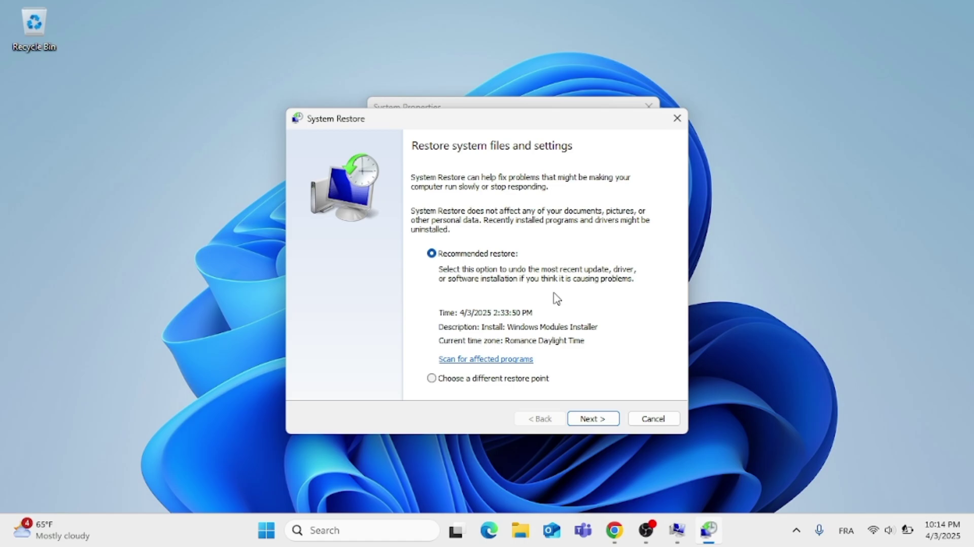
{"action": "left_click", "coordinate": [441, 384]}
{"action": "left_click", "coordinate": [590, 424]}
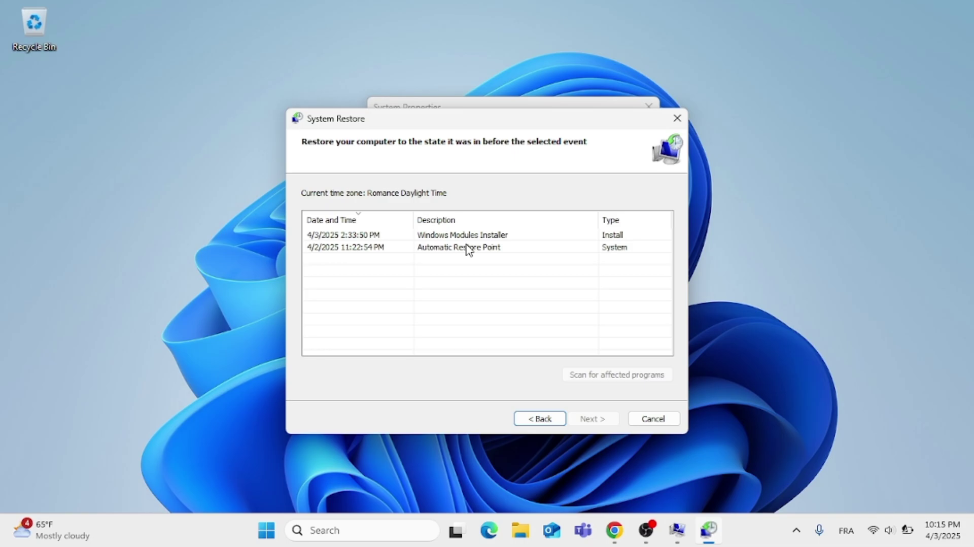
{"action": "left_click", "coordinate": [534, 418]}
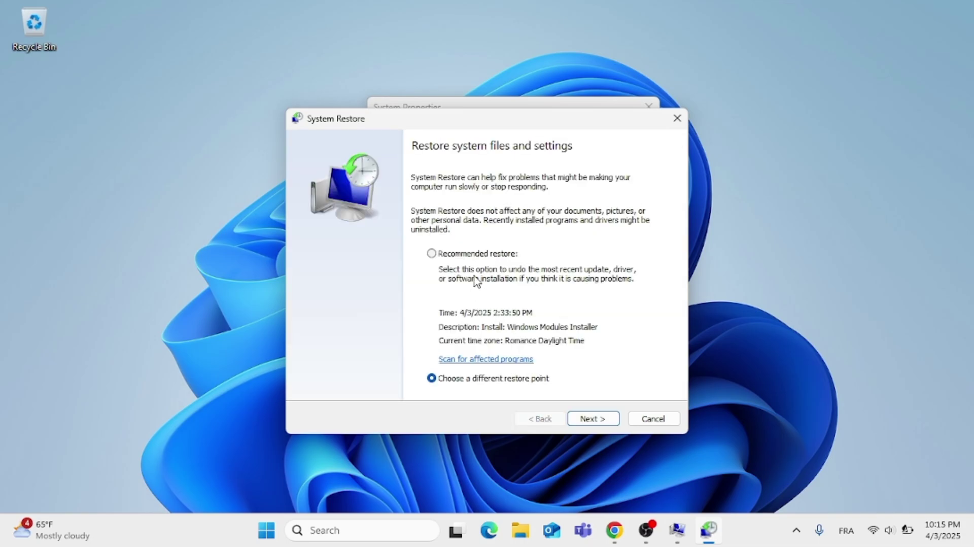
{"action": "left_click", "coordinate": [477, 254]}
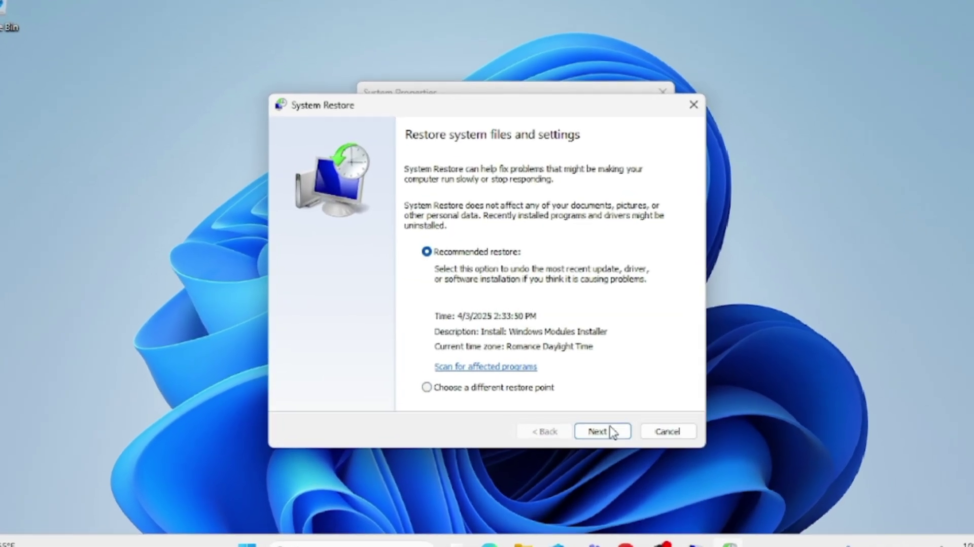
{"action": "left_click", "coordinate": [595, 419]}
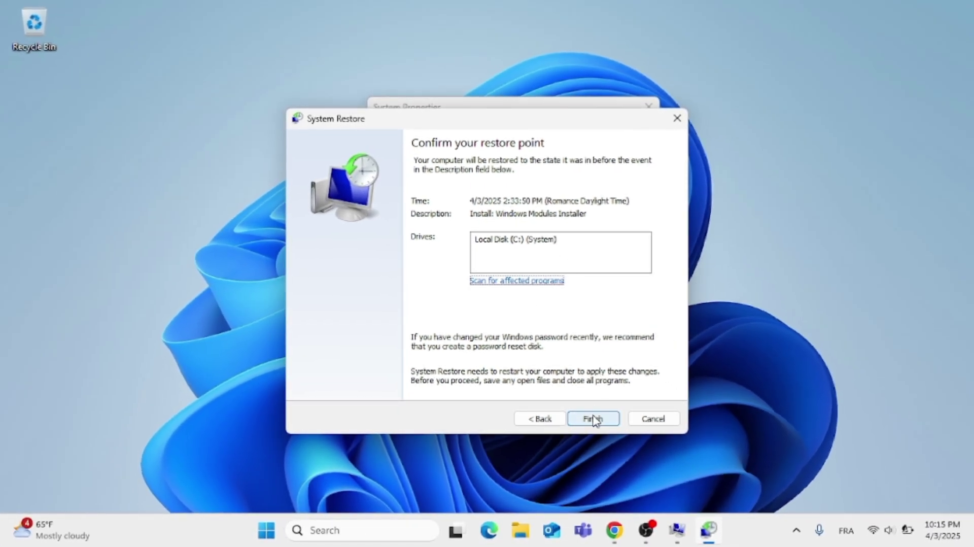
{"action": "left_click", "coordinate": [677, 118]}
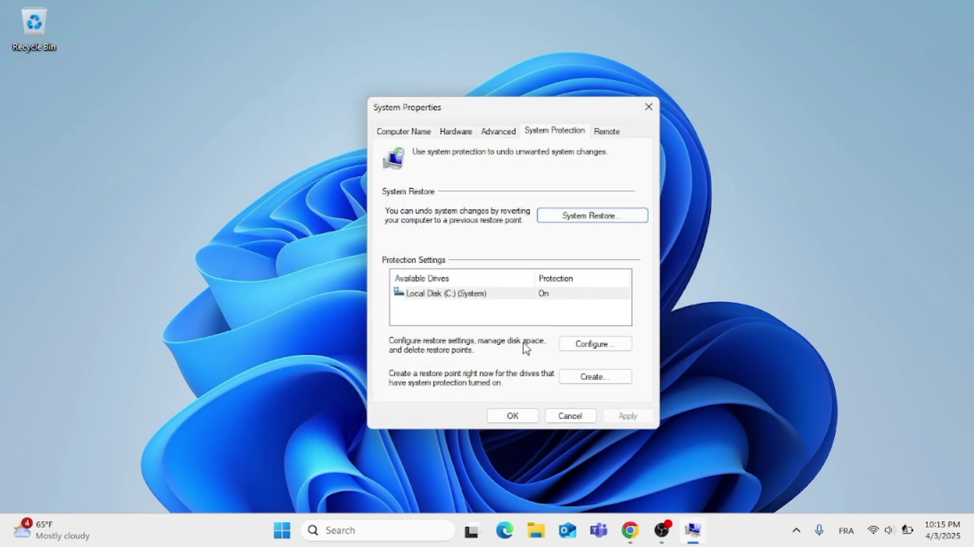
Step: Create a new manual restore point named 'restore'
{"action": "left_click", "coordinate": [593, 388]}
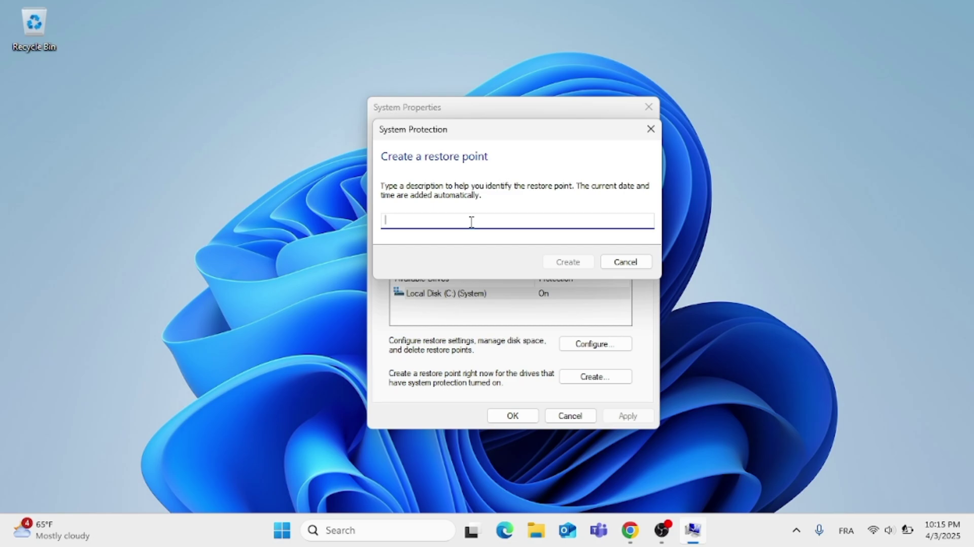
{"action": "type", "text": "restore"}
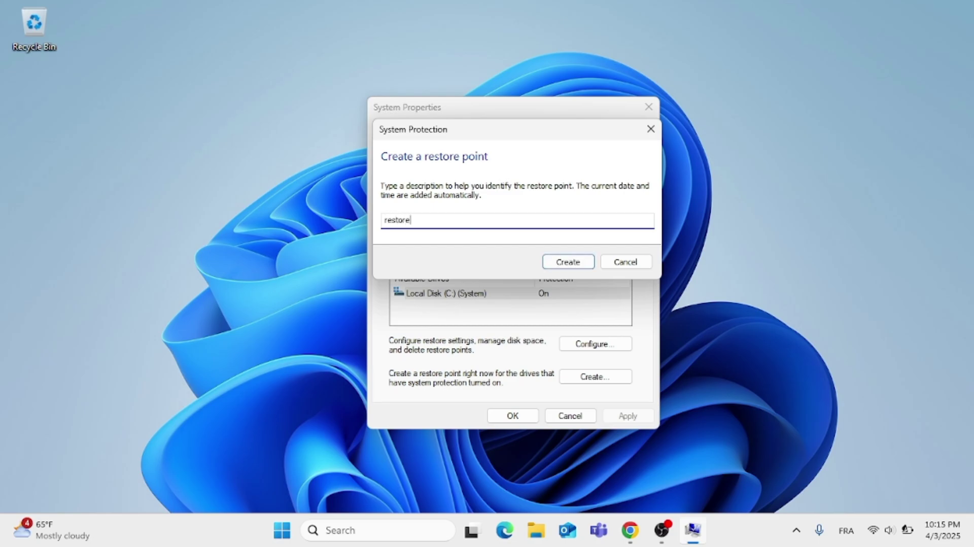
{"action": "left_click", "coordinate": [565, 261]}
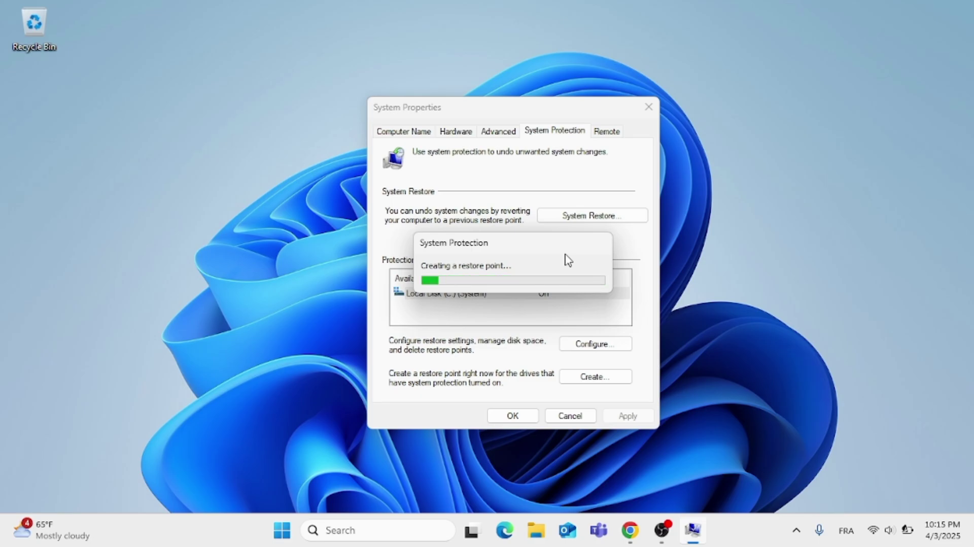
Step: Check the restore point list in System Restore, then close it and System Properties
{"action": "left_click", "coordinate": [608, 226]}
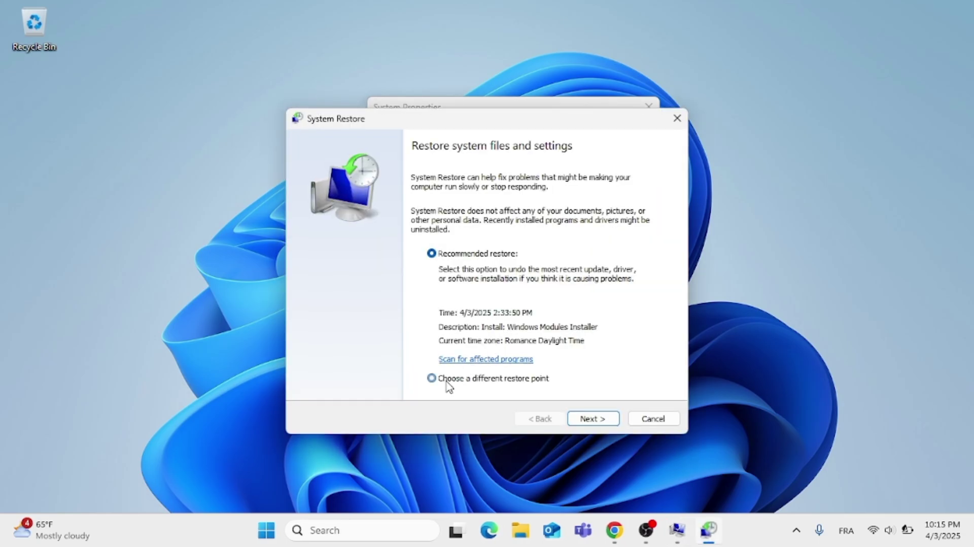
{"action": "left_click", "coordinate": [584, 419]}
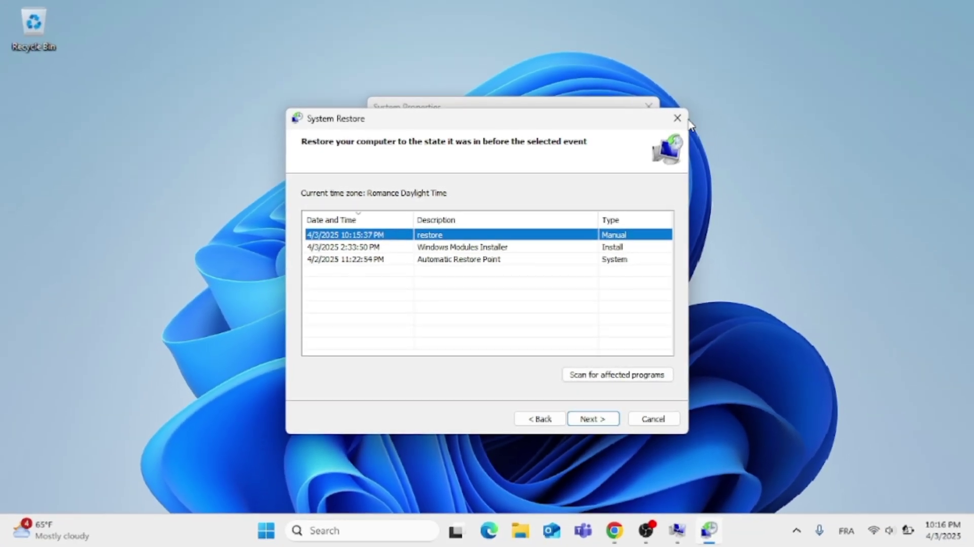
{"action": "left_click", "coordinate": [668, 119]}
{"action": "left_click", "coordinate": [648, 106]}
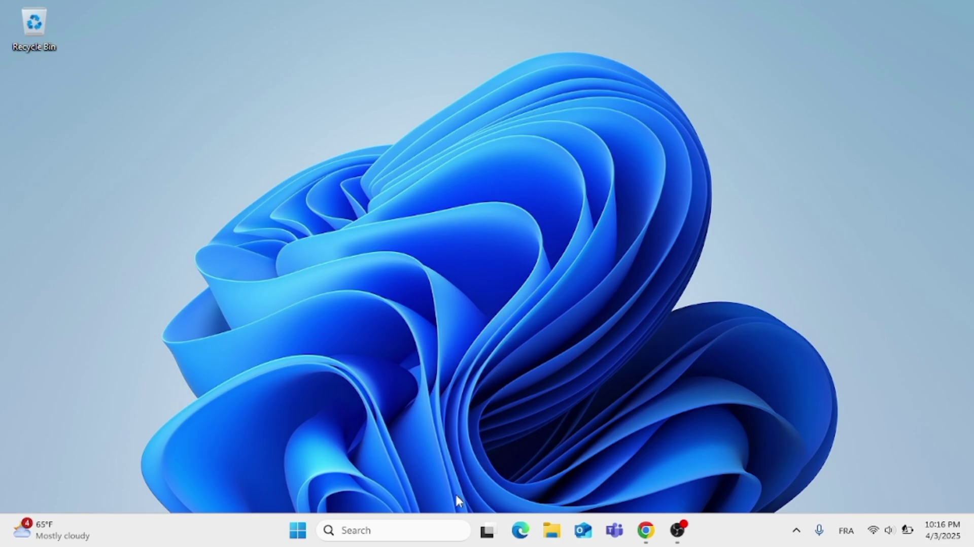
{"action": "left_click", "coordinate": [431, 528]}
{"action": "type", "text": "settings"}
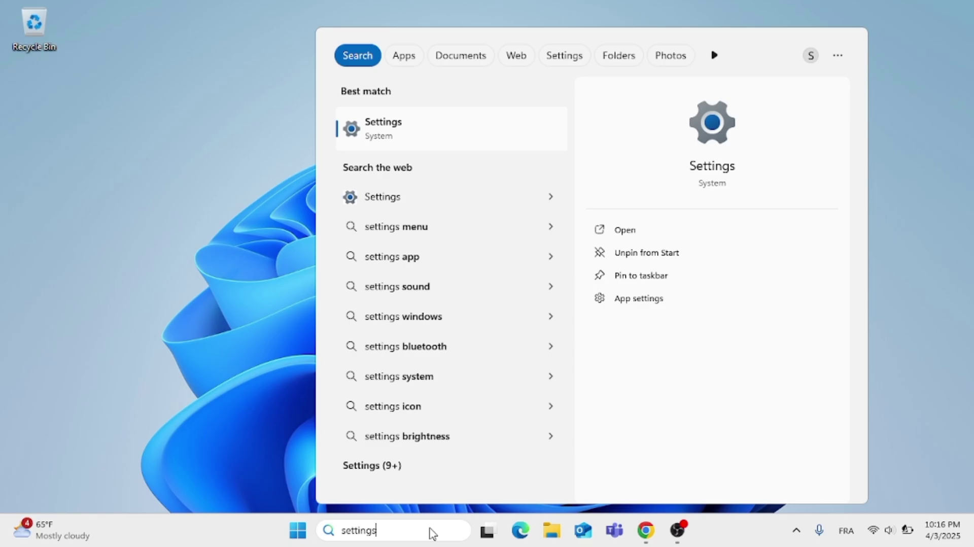
{"action": "left_click", "coordinate": [642, 236]}
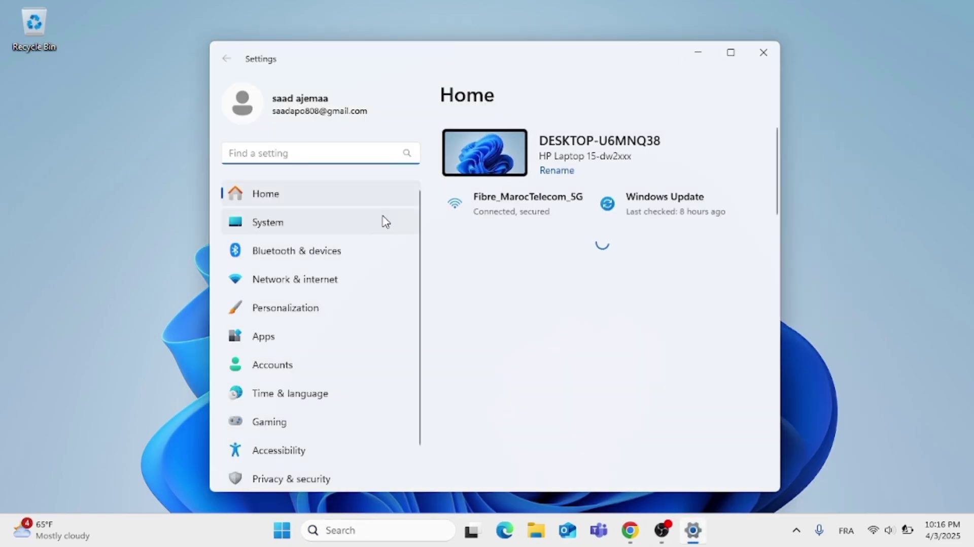
{"action": "left_click", "coordinate": [310, 283]}
{"action": "scroll", "coordinate": [553, 291], "scroll_direction": "down", "scroll_amount": 5}
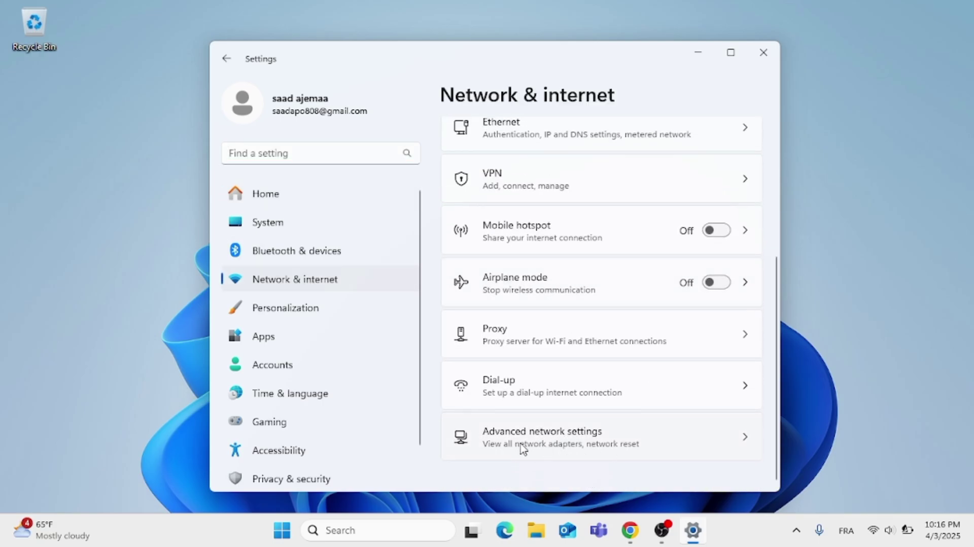
{"action": "left_click", "coordinate": [612, 441]}
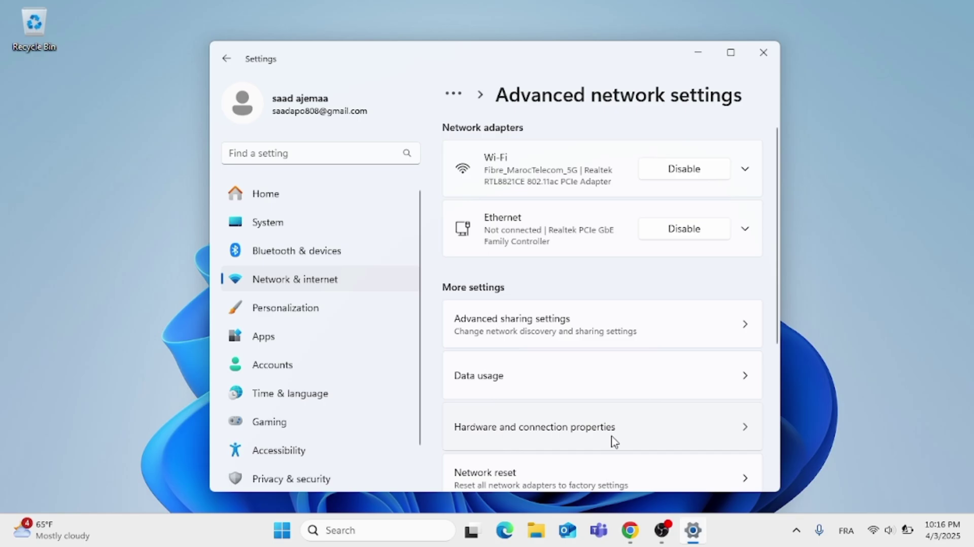
{"action": "scroll", "coordinate": [613, 441], "scroll_direction": "down", "scroll_amount": 5}
{"action": "scroll", "coordinate": [613, 441], "scroll_direction": "up", "scroll_amount": 3}
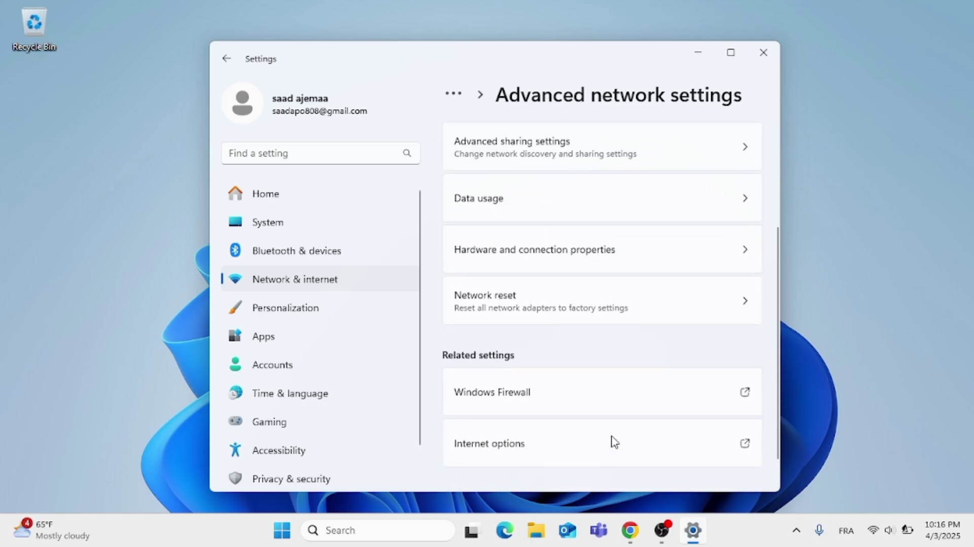
{"action": "left_click", "coordinate": [645, 357]}
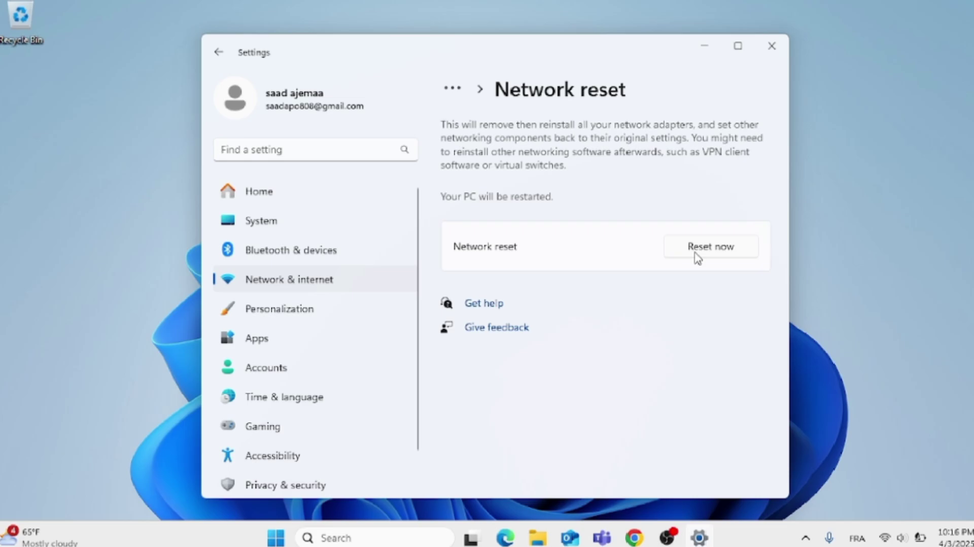
{"action": "left_click", "coordinate": [675, 253]}
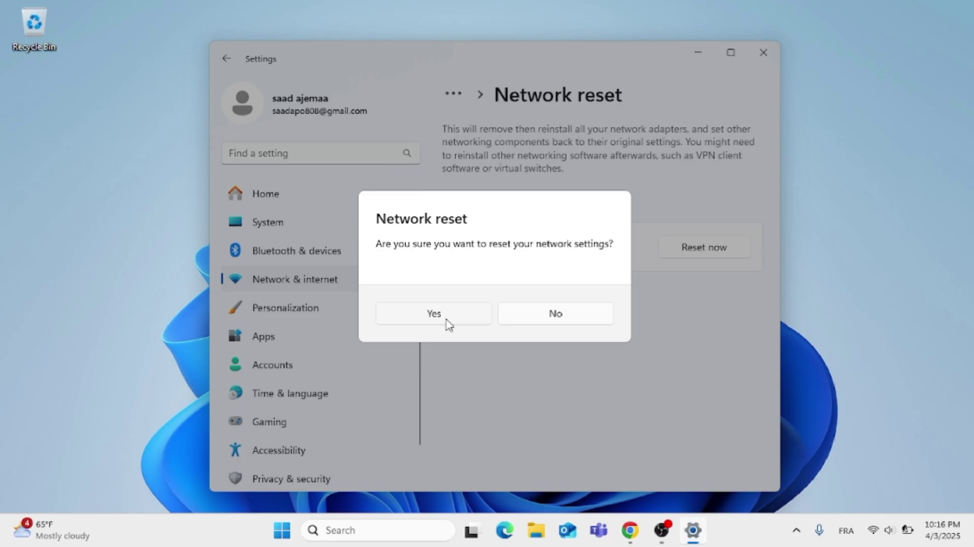
{"action": "left_click", "coordinate": [536, 327]}
{"action": "left_click", "coordinate": [766, 62]}
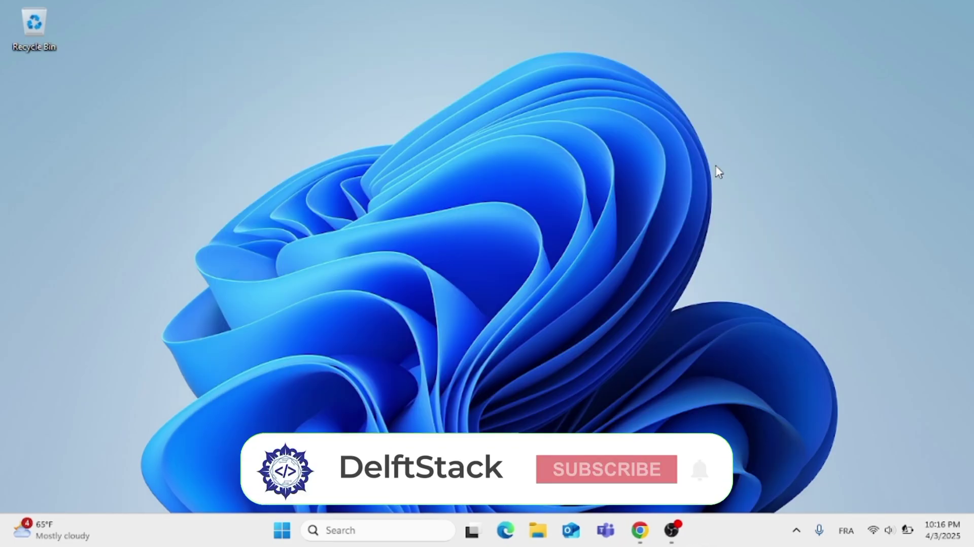